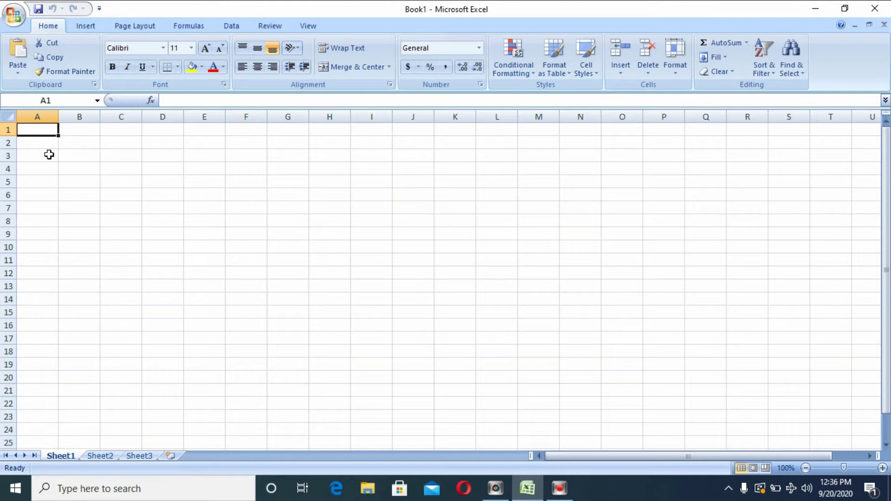
Enter the heading "Nama Hewan" in cell A4 and widen column A to fit the text.
{"action": "left_click", "coordinate": [49, 155]}
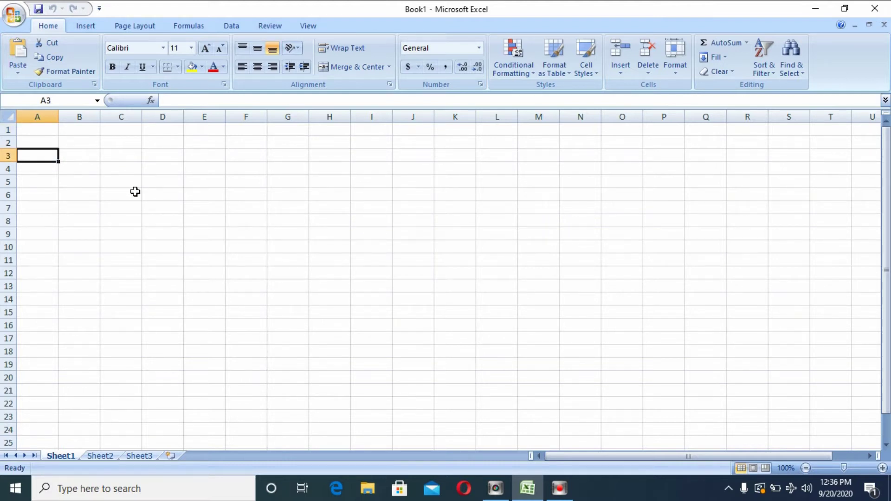
{"action": "left_click", "coordinate": [53, 168]}
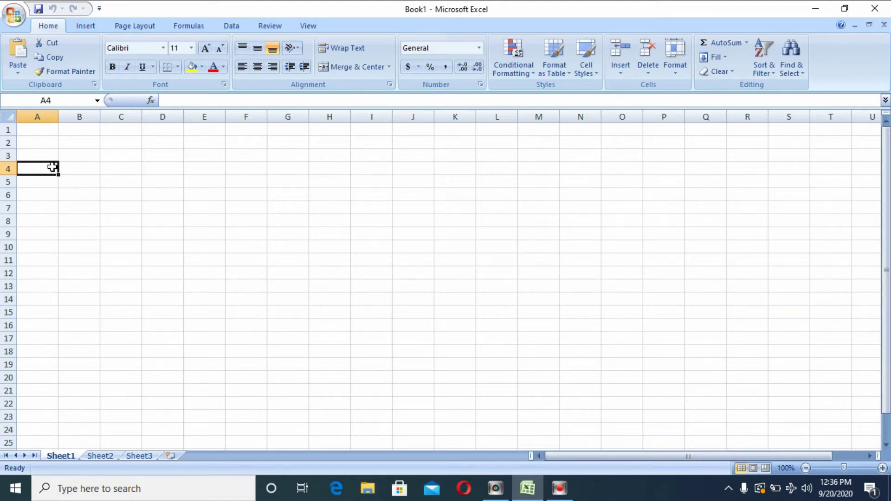
{"action": "type", "text": "nAMA"}
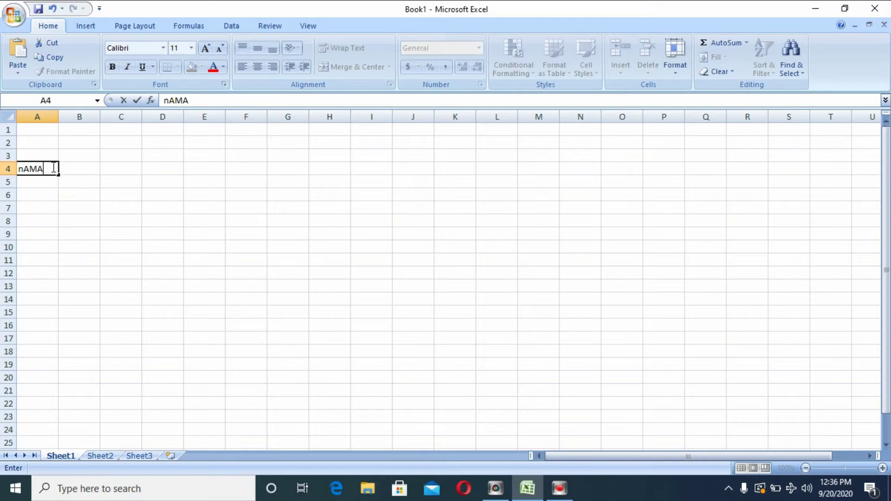
{"action": "type", "text": " h"}
{"action": "key", "text": "BackSpace"}
{"action": "type", "text": "Hewan"}
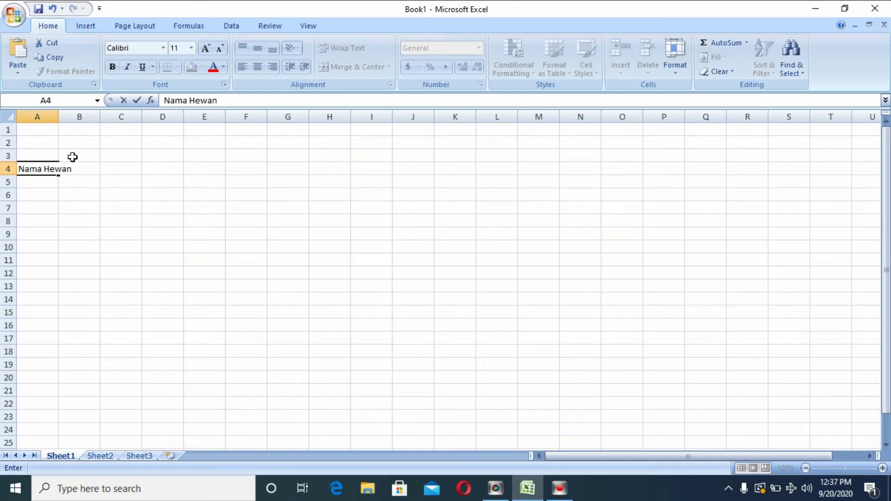
{"action": "left_click", "coordinate": [118, 180]}
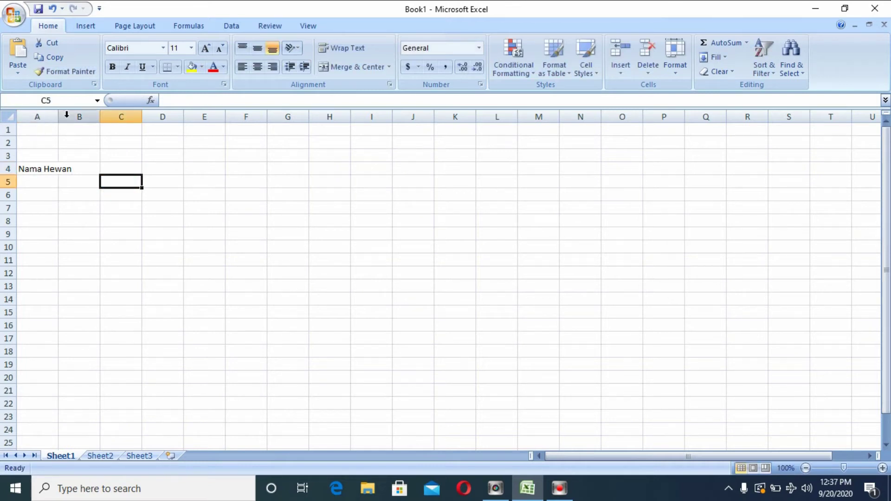
{"action": "left_click_drag", "start_coordinate": [58, 118], "coordinate": [80, 119]}
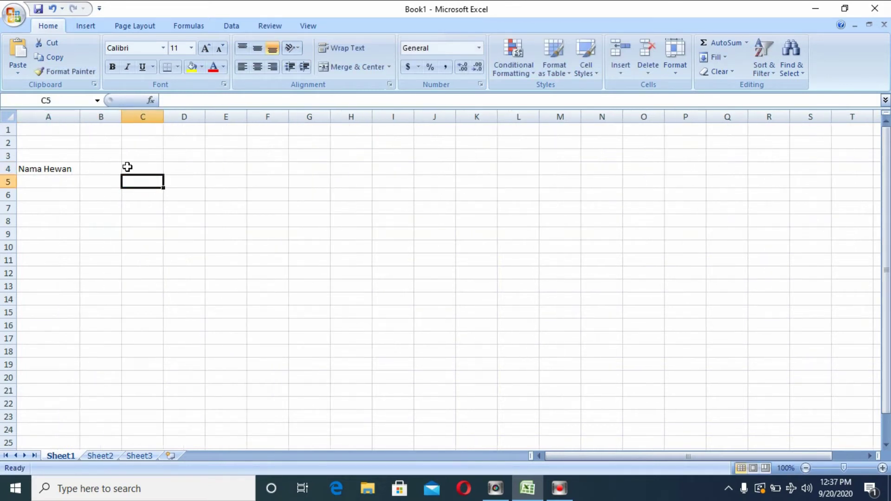
Add the headings "Fungsi" in B4 and "Hasil" in C4, and widen column B.
{"action": "left_click", "coordinate": [104, 169]}
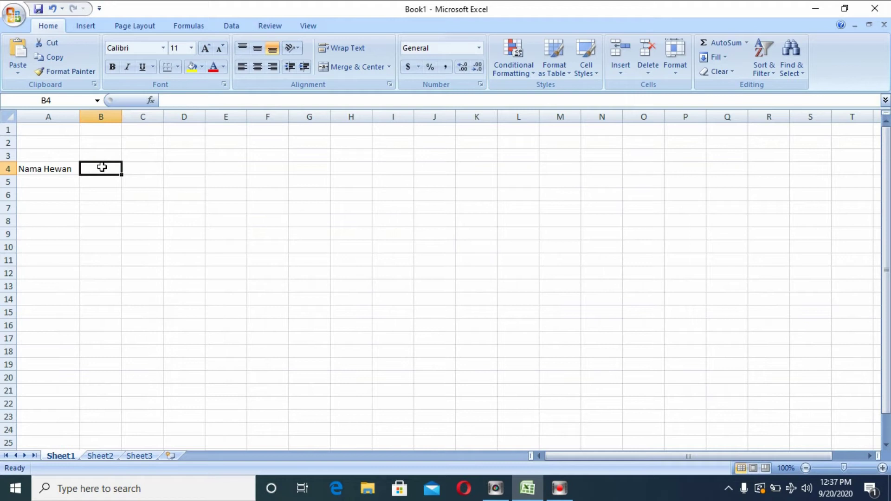
{"action": "type", "text": "Fungsi"}
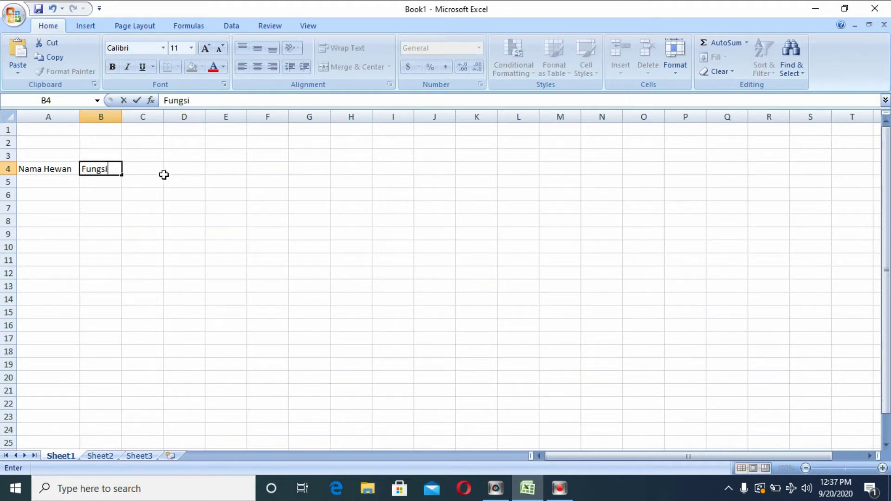
{"action": "left_click", "coordinate": [145, 167]}
{"action": "left_click_drag", "start_coordinate": [122, 114], "coordinate": [148, 114]}
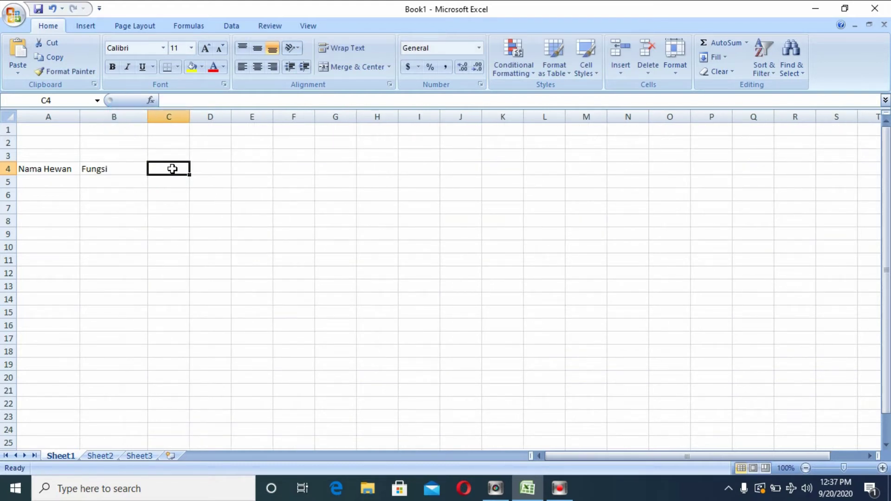
{"action": "type", "text": "Hasil"}
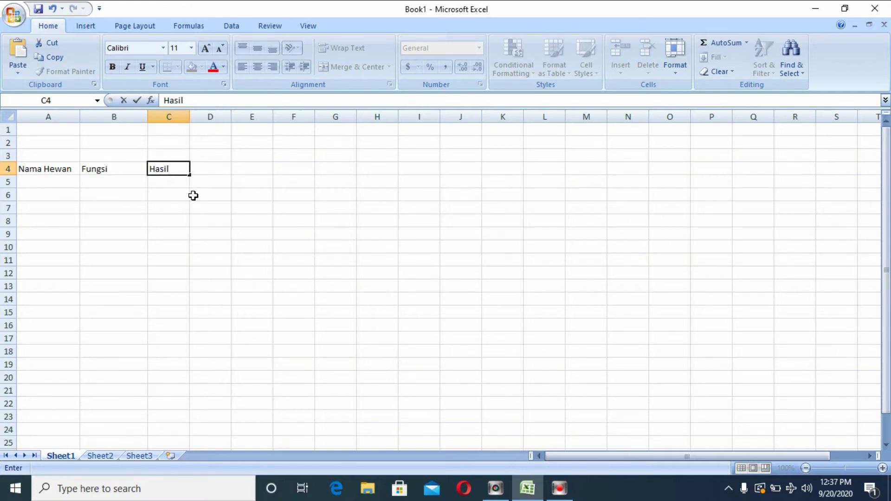
{"action": "left_click", "coordinate": [172, 183]}
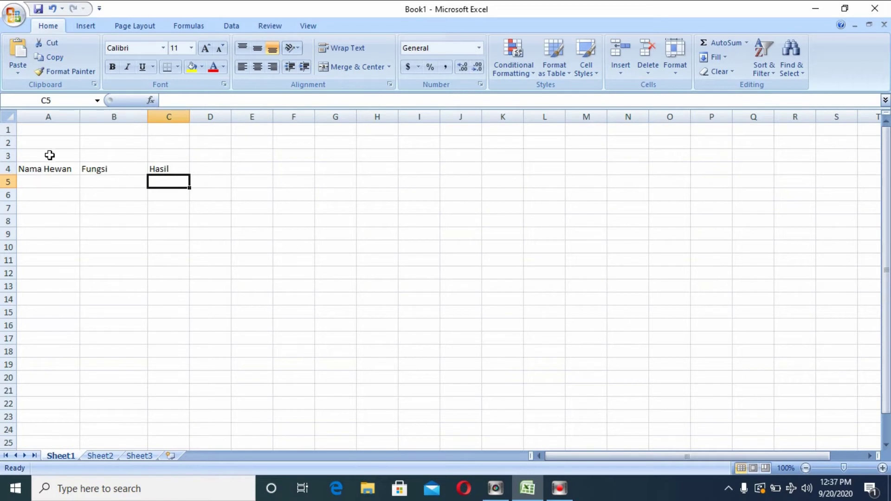
Merge and center A3:C3 above the headings and enter the bold title "JENIS HEWAN PELIHARAAN".
{"action": "left_click_drag", "start_coordinate": [44, 155], "coordinate": [184, 154]}
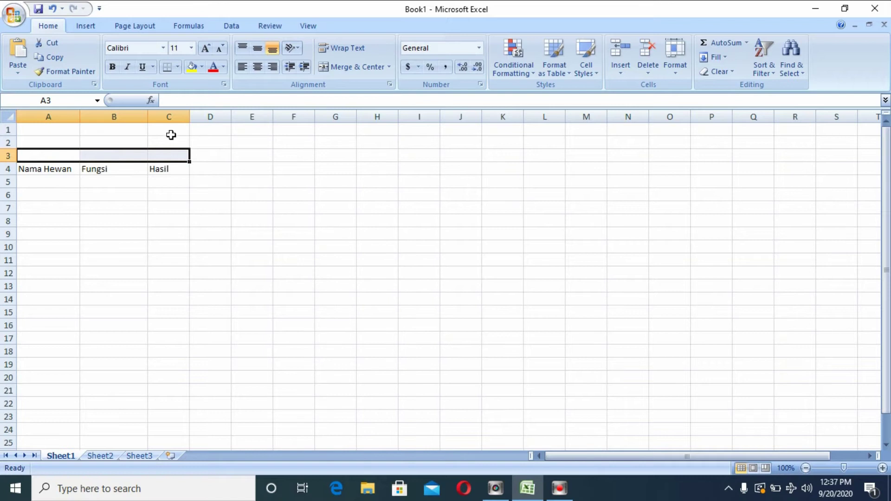
{"action": "left_click", "coordinate": [356, 68]}
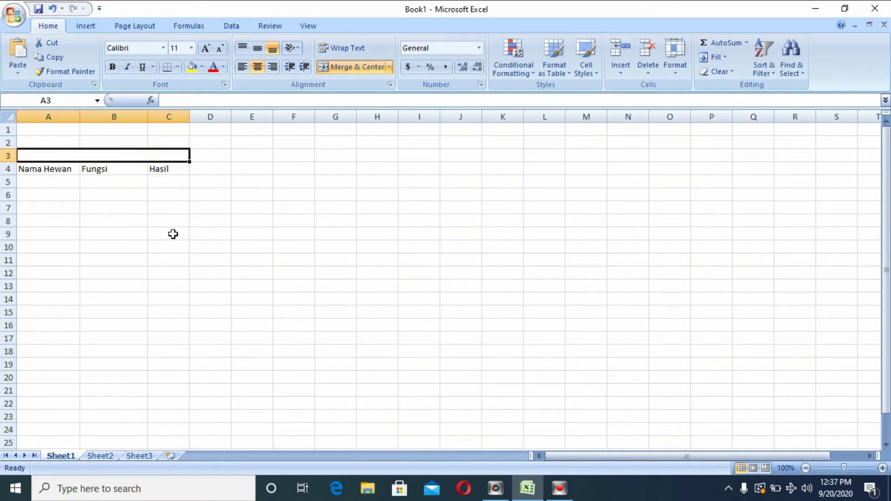
{"action": "type", "text": "JENI"}
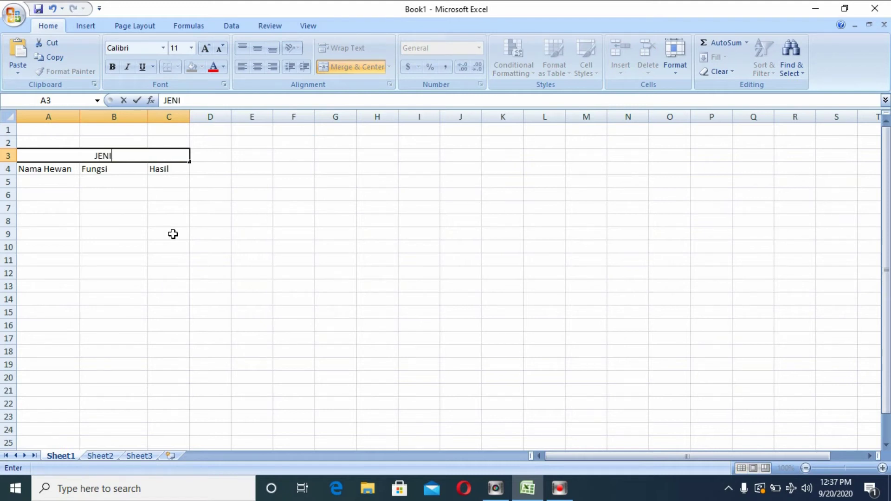
{"action": "type", "text": "S HEWA"}
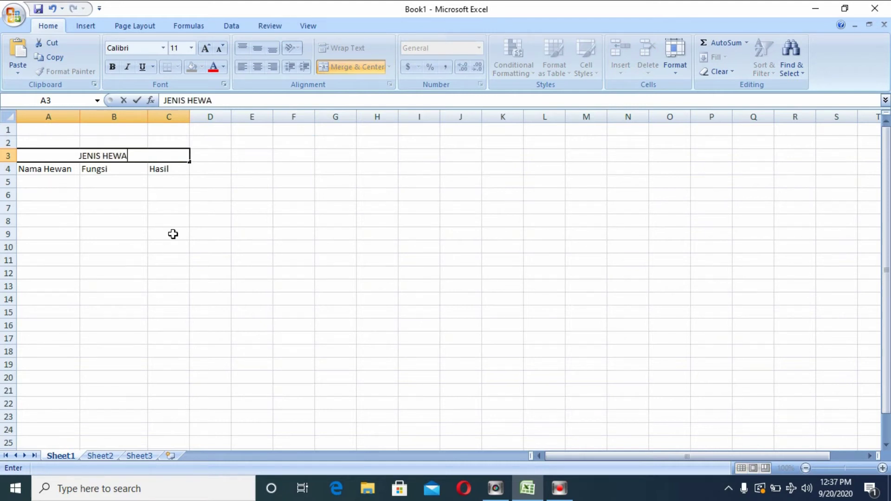
{"action": "type", "text": "N PELIHARAAN"}
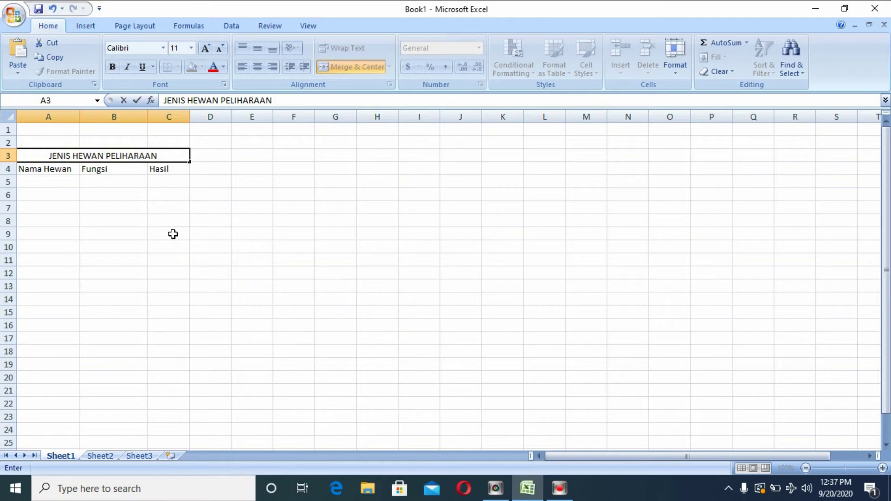
{"action": "left_click", "coordinate": [195, 183]}
{"action": "left_click", "coordinate": [157, 160]}
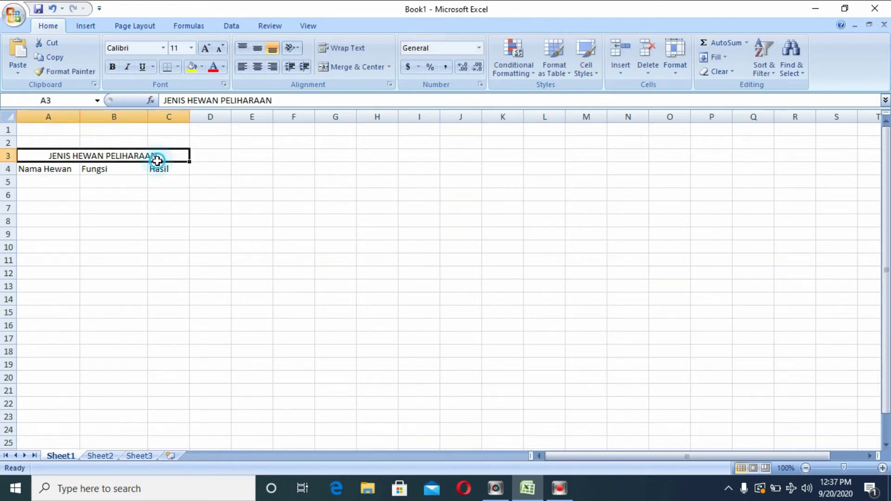
{"action": "left_click", "coordinate": [112, 67]}
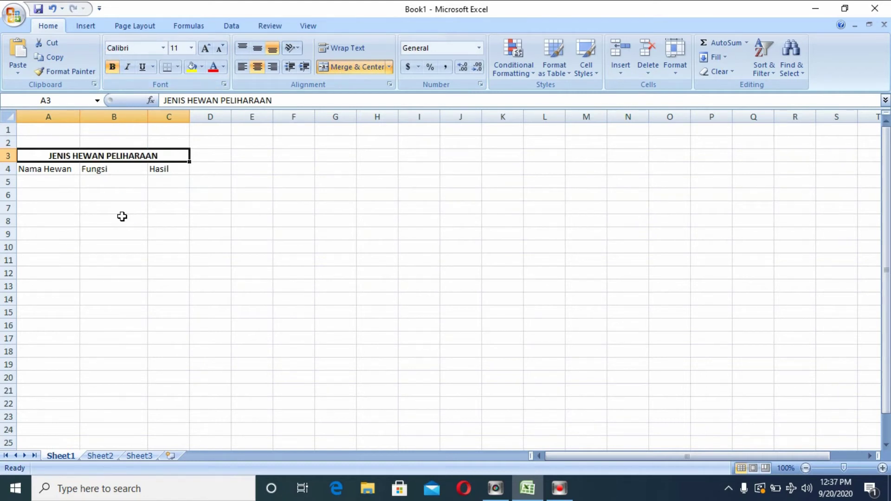
Center the headings in A4:C4 horizontally and vertically, make them bold, and even out the widths of columns B and C.
{"action": "left_click_drag", "start_coordinate": [61, 169], "coordinate": [162, 172]}
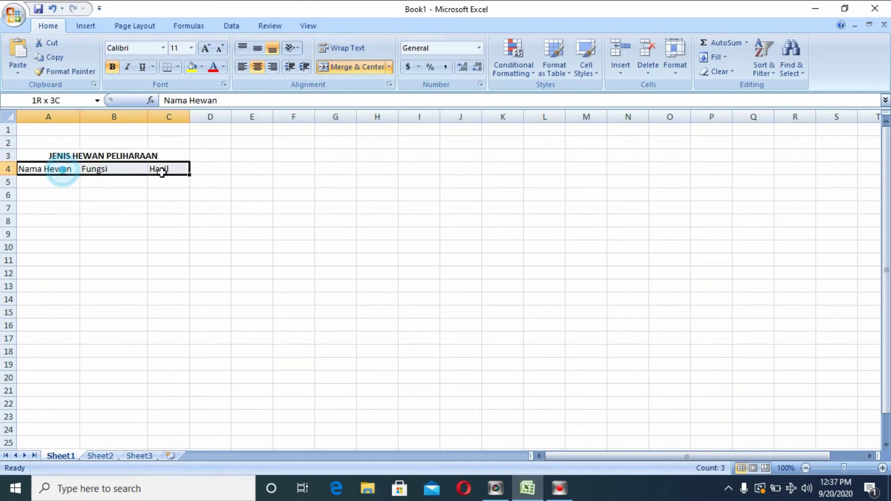
{"action": "left_click", "coordinate": [256, 67]}
{"action": "left_click", "coordinate": [258, 48]}
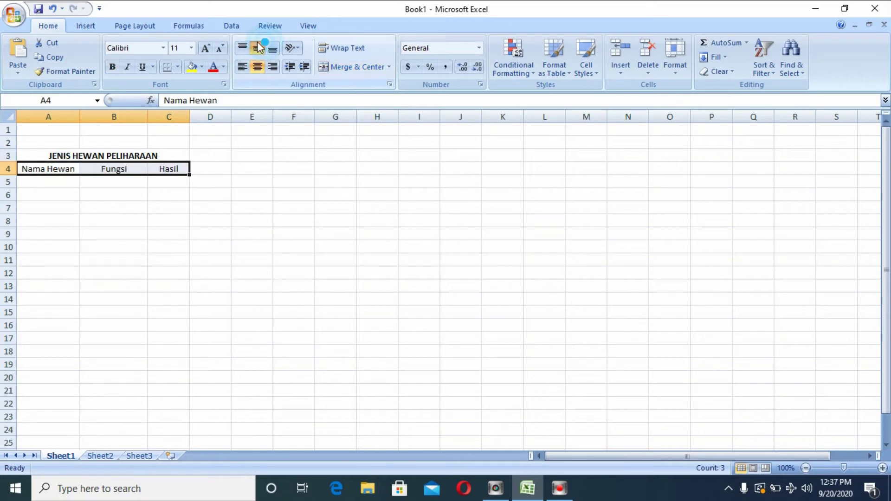
{"action": "left_click", "coordinate": [113, 66]}
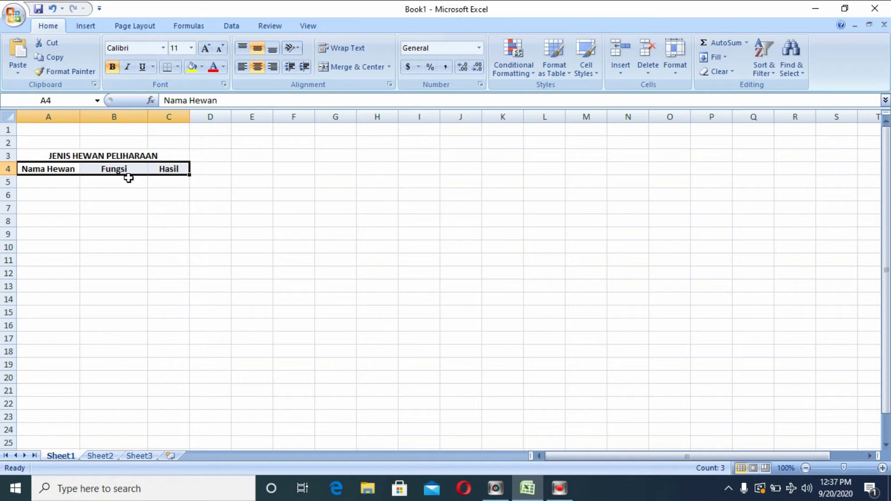
{"action": "left_click", "coordinate": [130, 181]}
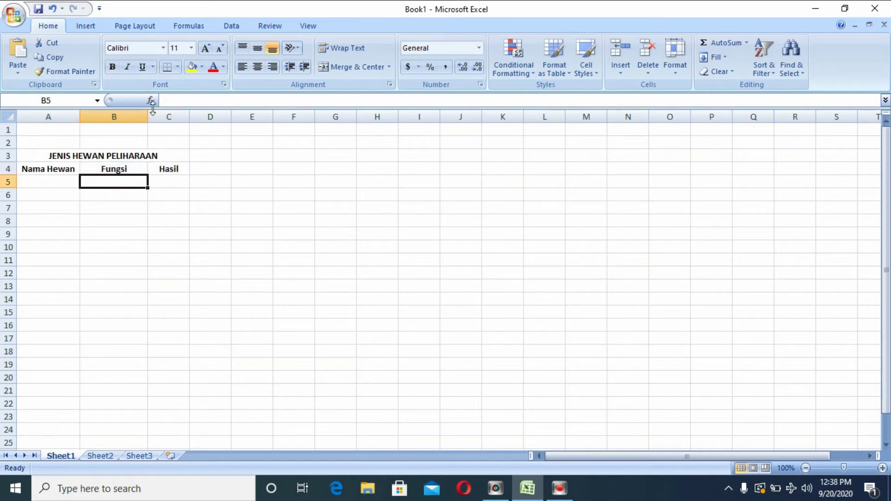
{"action": "left_click_drag", "start_coordinate": [148, 116], "coordinate": [177, 116]}
{"action": "left_click", "coordinate": [144, 203]}
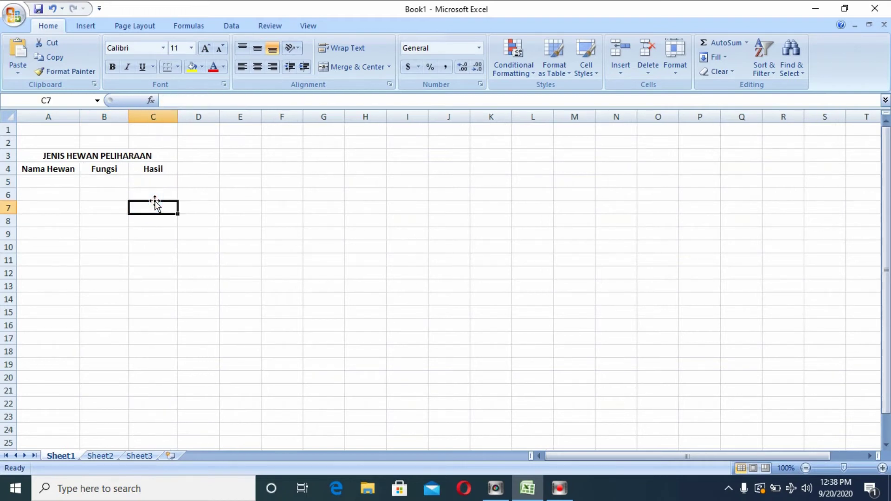
Fill the Nama Hewan column in A5:A7 with Kucing, Kelinci and Burung.
{"action": "left_click", "coordinate": [63, 186]}
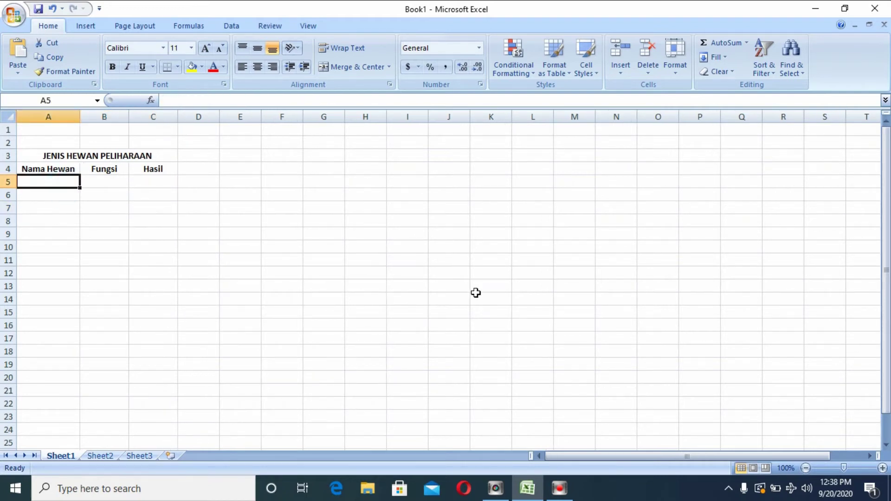
{"action": "type", "text": "k"}
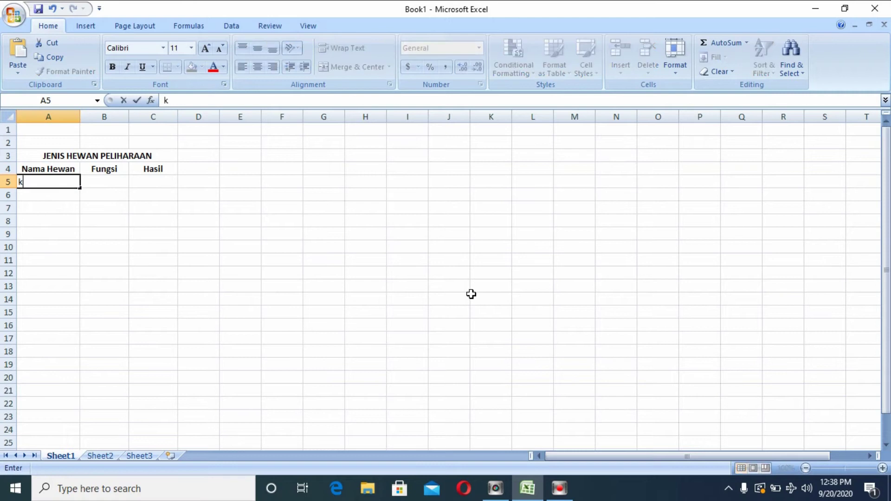
{"action": "type", "text": "Kucing"}
{"action": "left_click", "coordinate": [54, 193]}
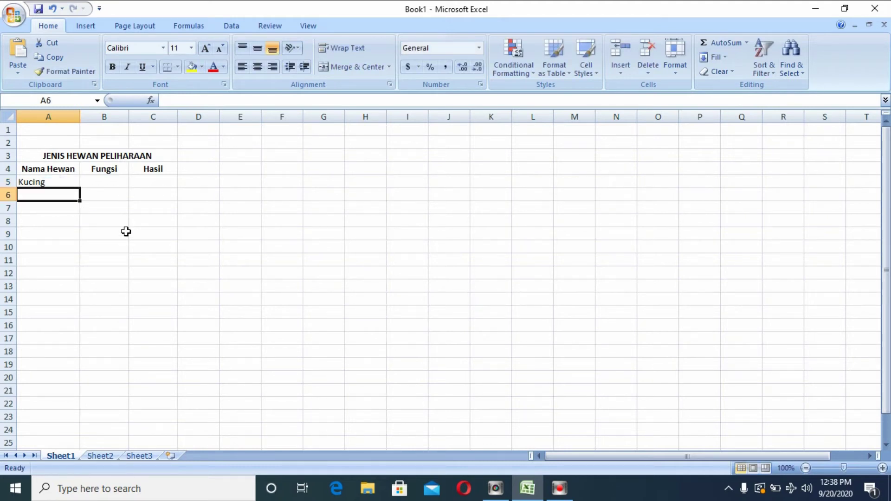
{"action": "type", "text": "K"}
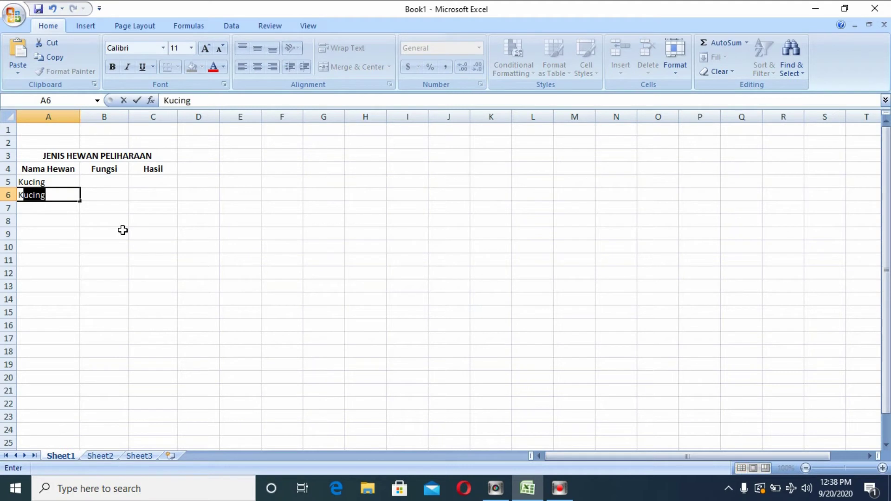
{"action": "type", "text": "elinci"}
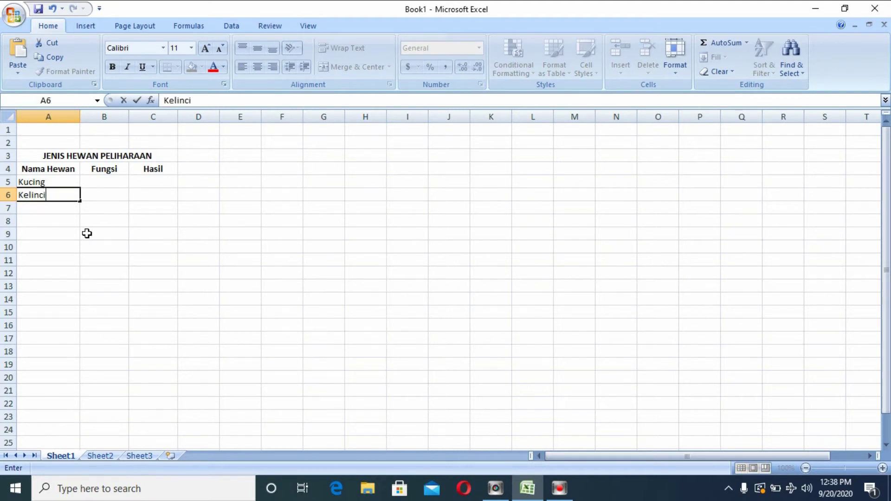
{"action": "left_click", "coordinate": [64, 207]}
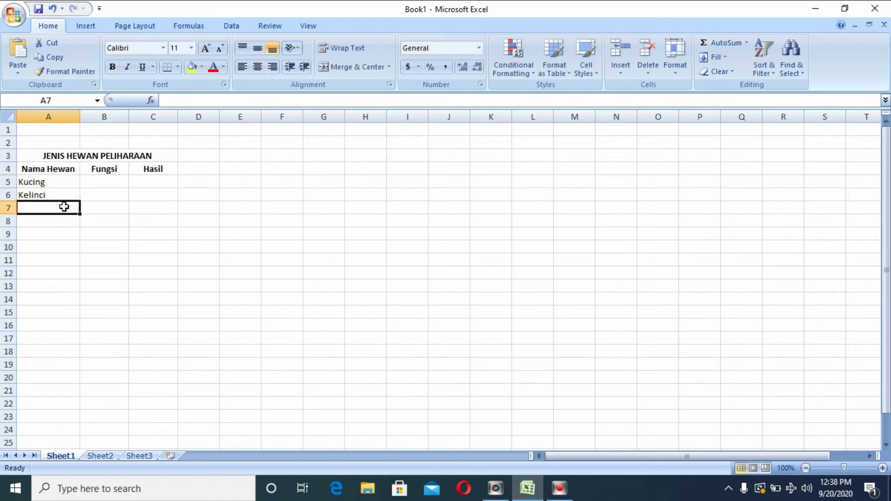
{"action": "type", "text": "Burung"}
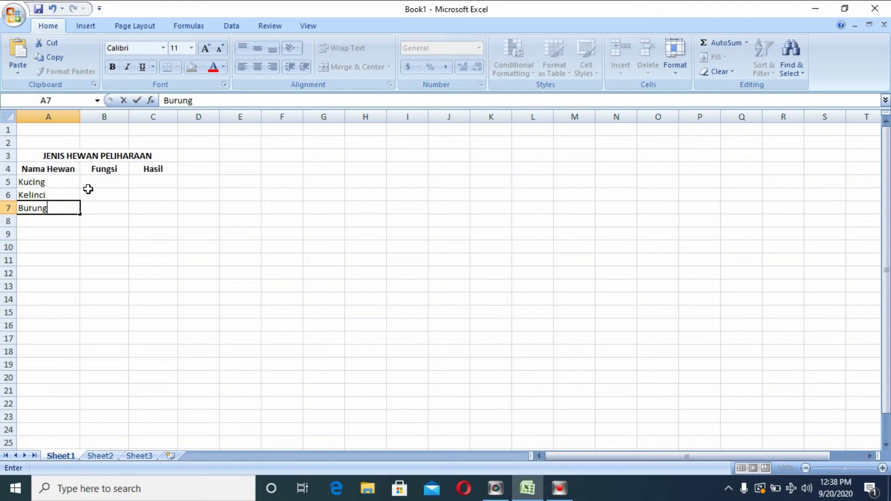
Fill the Fungsi column in B5:B7 with Mid, Left and Right.
{"action": "left_click", "coordinate": [105, 179]}
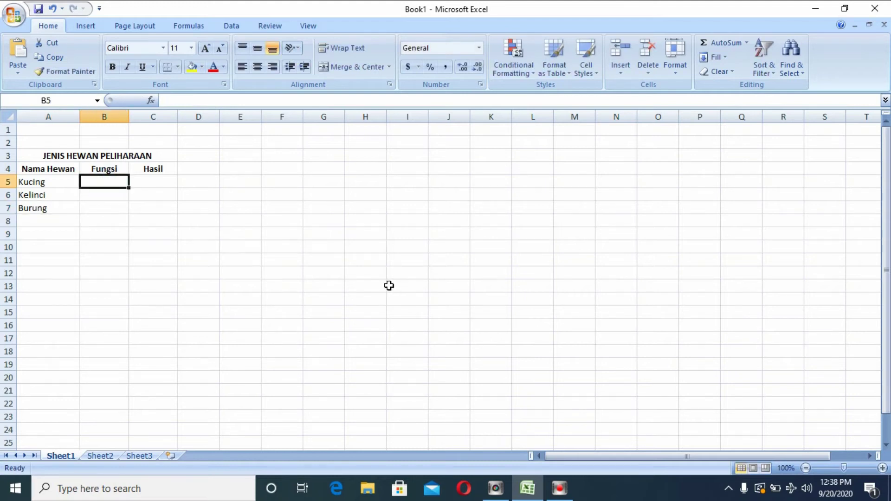
{"action": "type", "text": "Mid"}
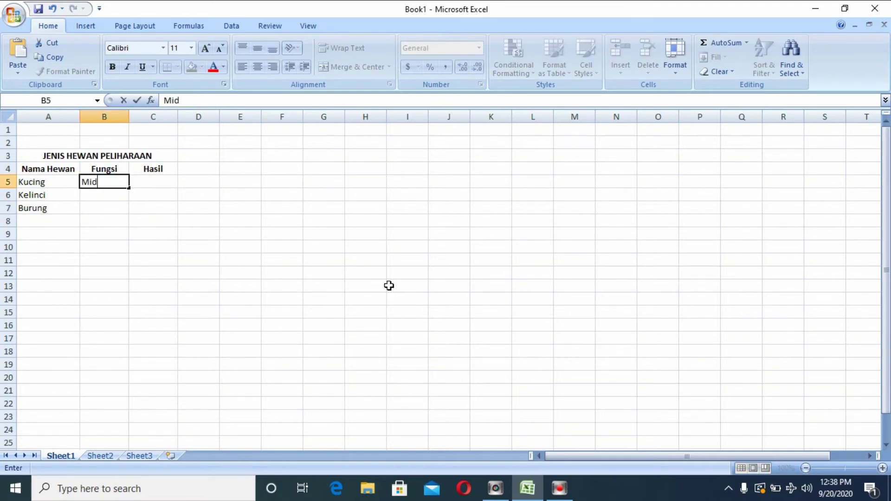
{"action": "left_click", "coordinate": [123, 193]}
{"action": "type", "text": "L"}
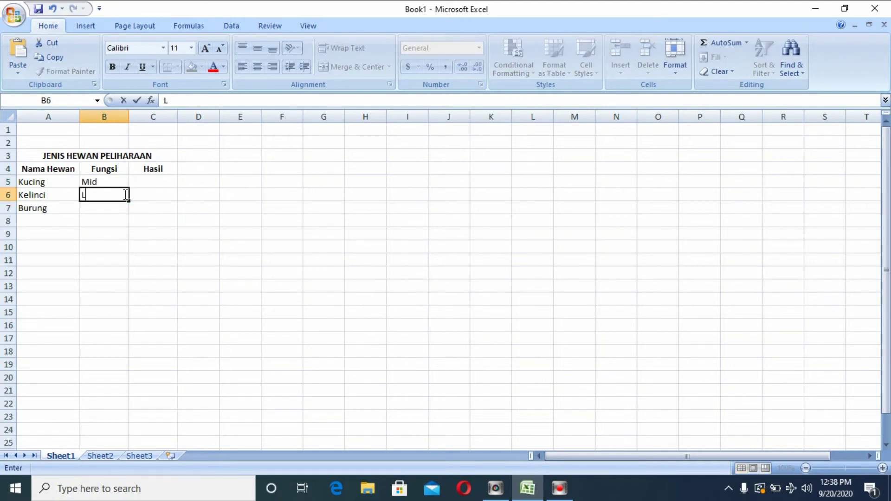
{"action": "type", "text": "eft"}
{"action": "left_click", "coordinate": [91, 206]}
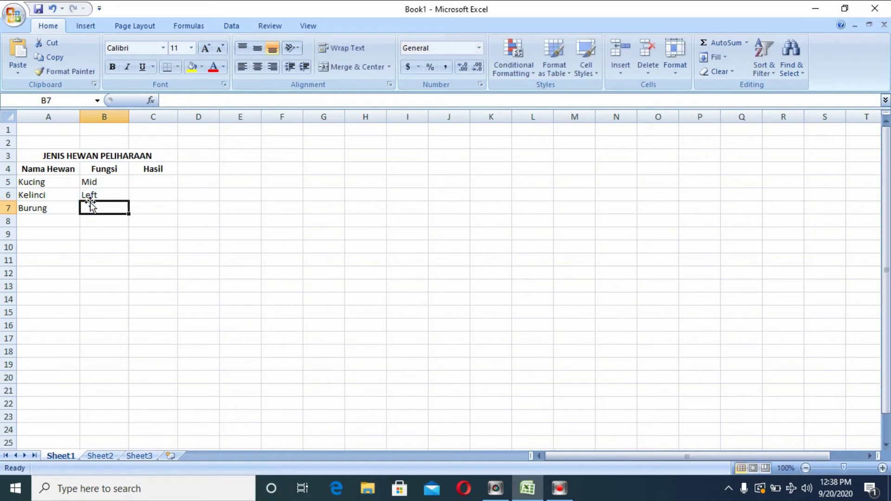
{"action": "type", "text": "Right"}
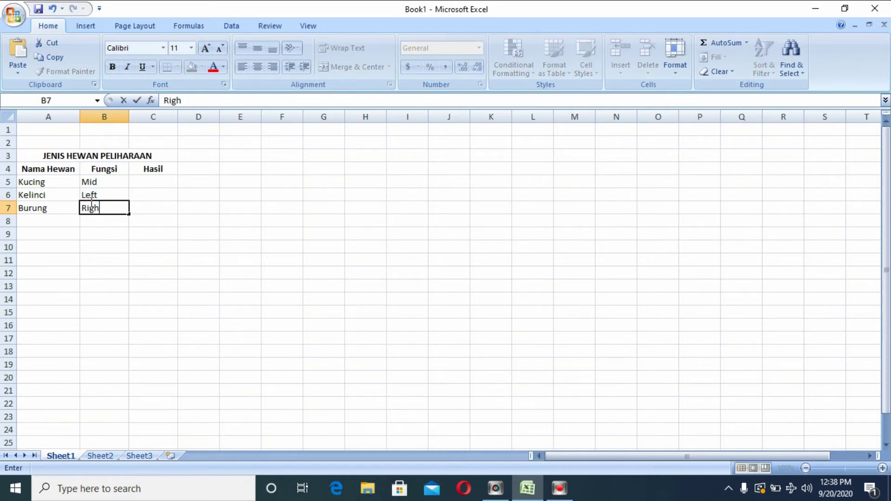
Apply all borders to the pet table in A3:C7.
{"action": "left_click", "coordinate": [172, 206]}
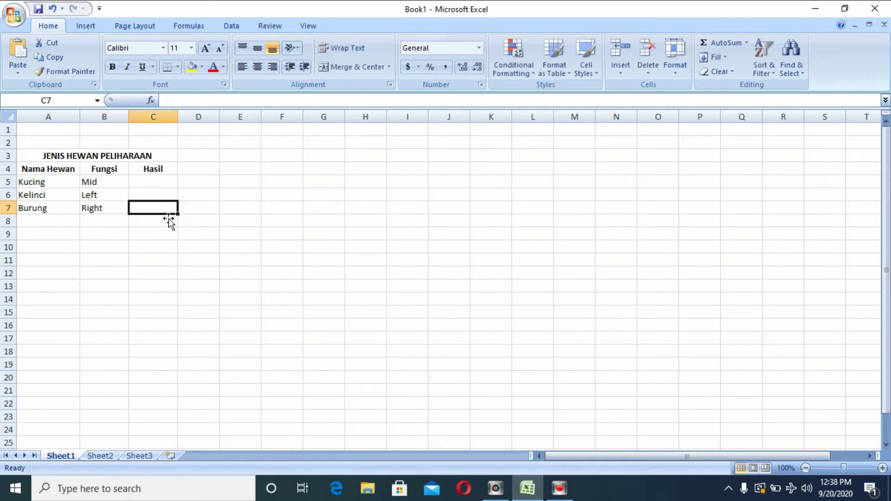
{"action": "left_click_drag", "start_coordinate": [159, 203], "coordinate": [6, 156]}
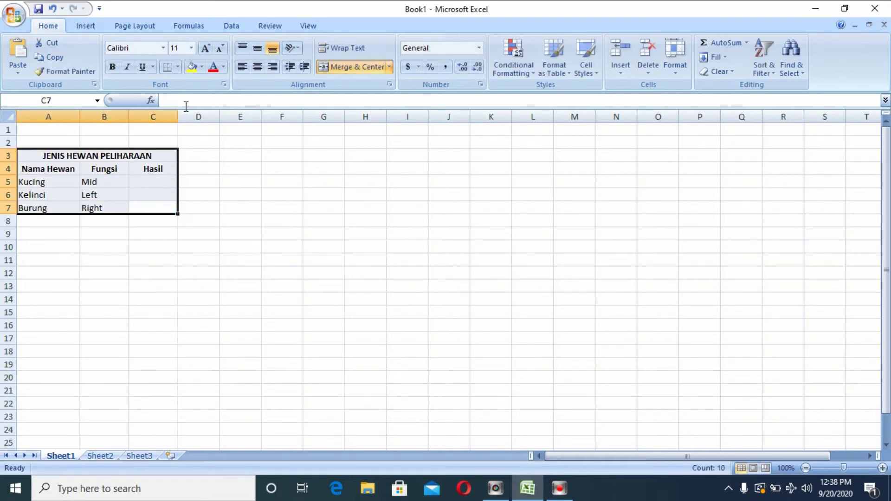
{"action": "left_click", "coordinate": [181, 67]}
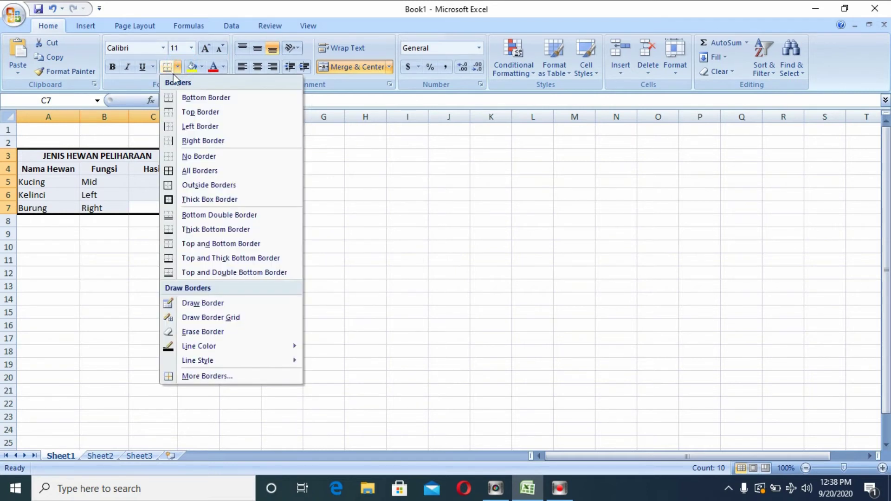
{"action": "left_click", "coordinate": [238, 173]}
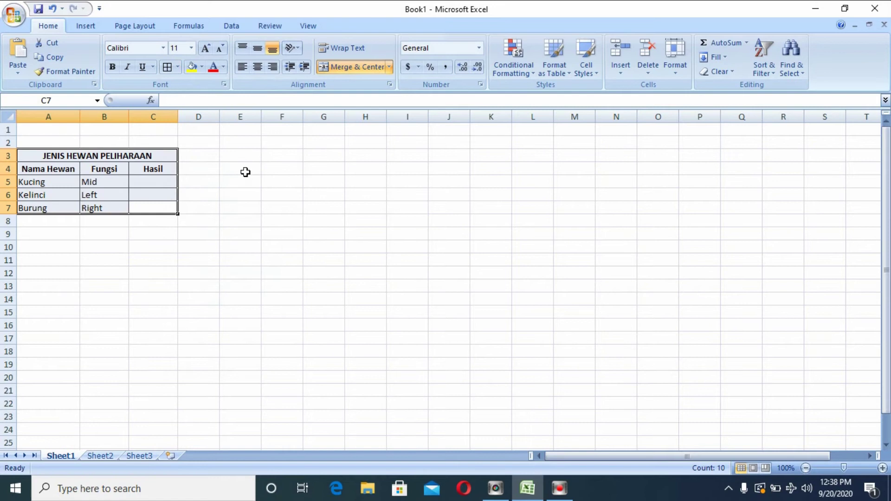
{"action": "left_click", "coordinate": [256, 244]}
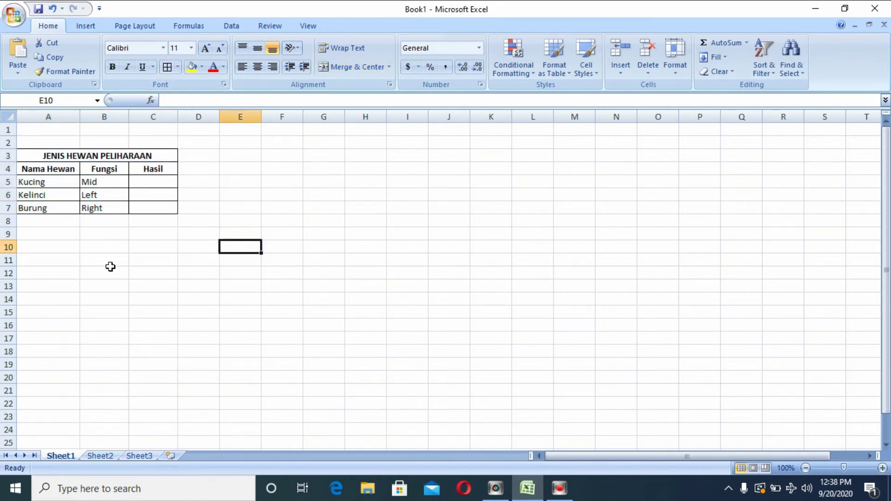
Enter the formula =MID(A5,2,3) in C5, the Hasil cell for Kucing.
{"action": "left_click", "coordinate": [155, 181]}
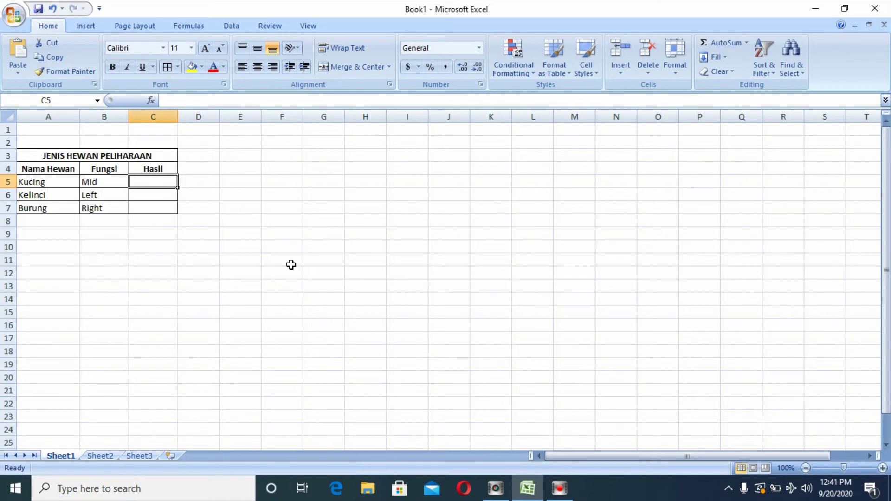
{"action": "type", "text": "="}
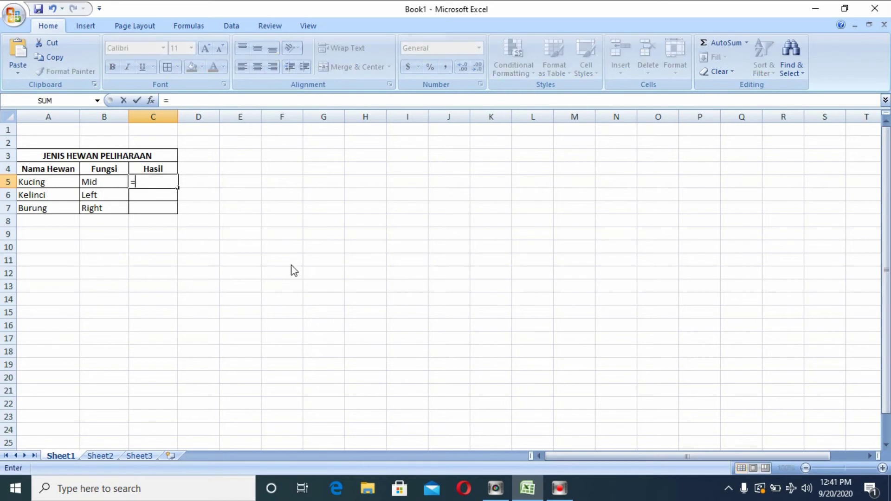
{"action": "type", "text": "MID"}
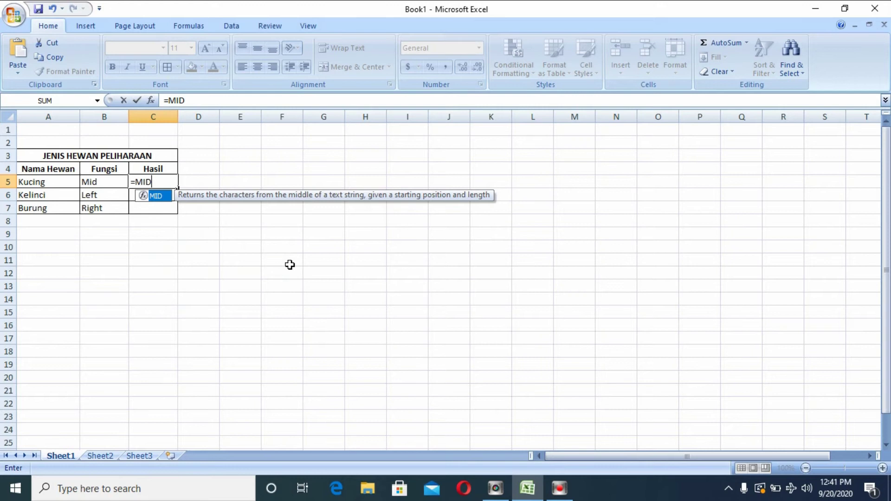
{"action": "type", "text": "("}
{"action": "left_click", "coordinate": [58, 183]}
{"action": "type", "text": ","}
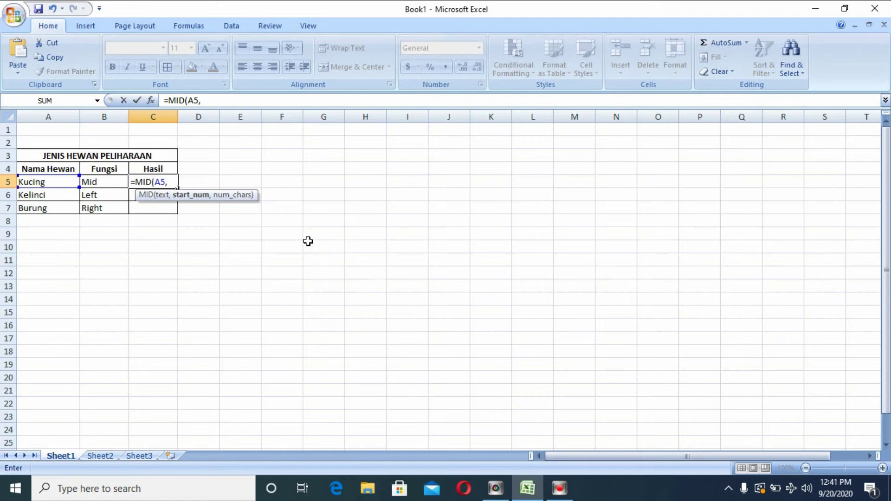
{"action": "type", "text": "2,3"}
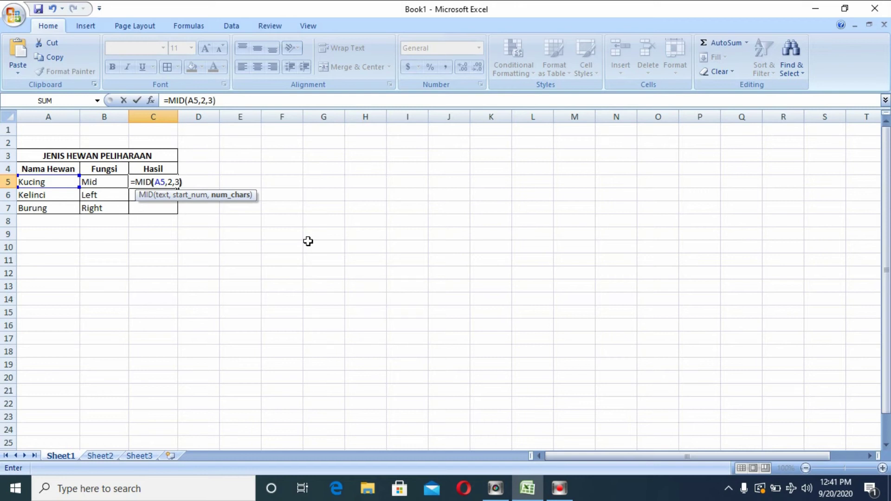
{"action": "key", "text": "Return"}
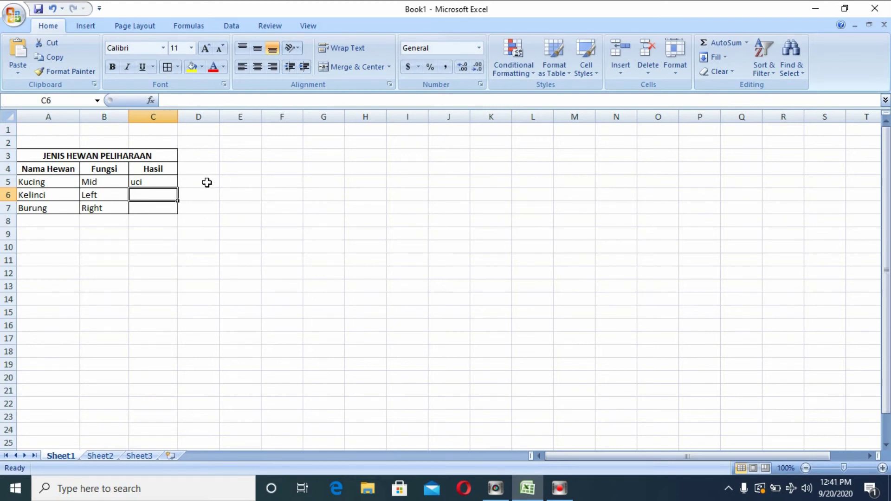
Set the number of characters in the C5 MID formula to 4, making it =MID(A5,2,4).
{"action": "left_click", "coordinate": [154, 184]}
{"action": "double_click", "coordinate": [153, 184]}
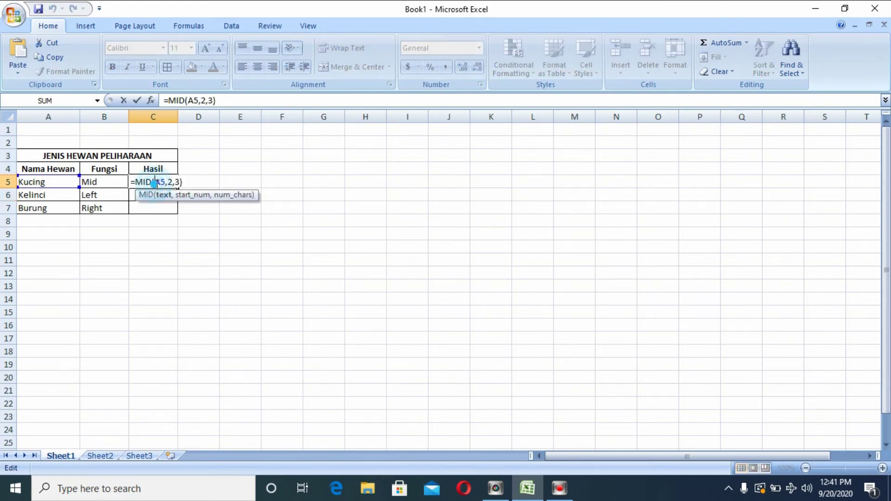
{"action": "left_click", "coordinate": [178, 182]}
{"action": "key", "text": "BackSpace"}
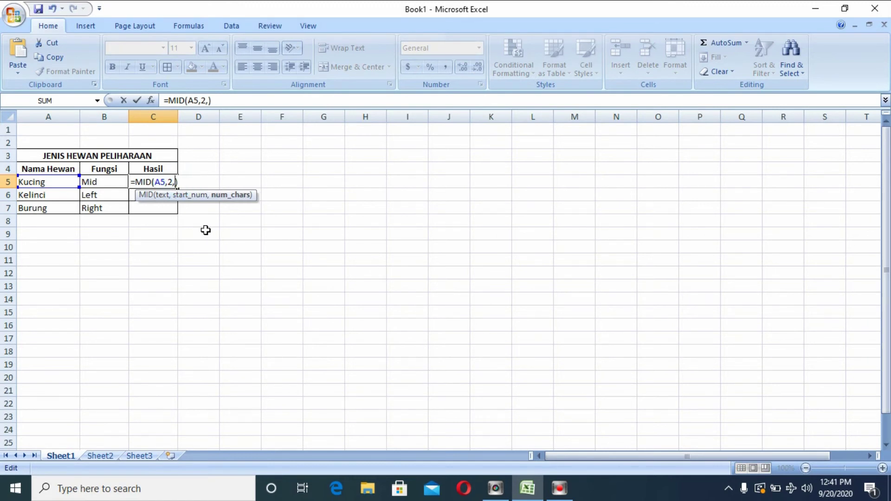
{"action": "type", "text": "4"}
{"action": "key", "text": "Return"}
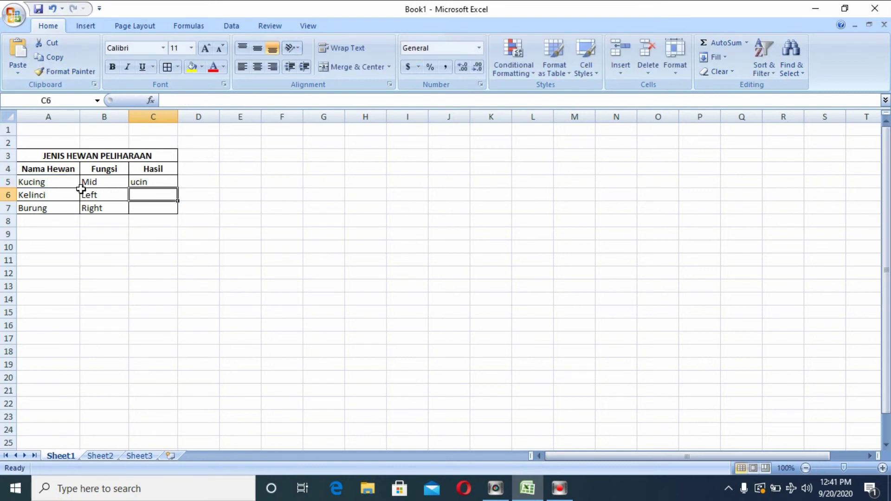
Set both the start position and the number of characters in the C5 formula to 3, giving =MID(A5,3,3).
{"action": "double_click", "coordinate": [167, 183]}
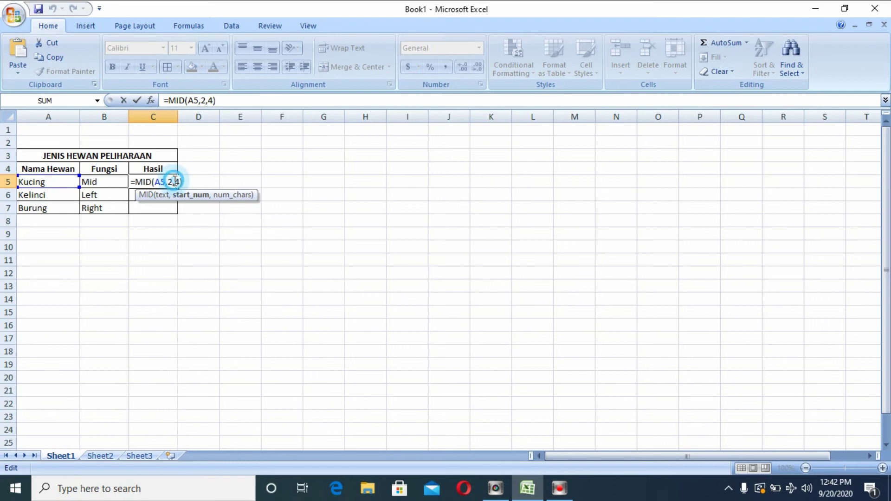
{"action": "key", "text": "BackSpace"}
{"action": "type", "text": "3"}
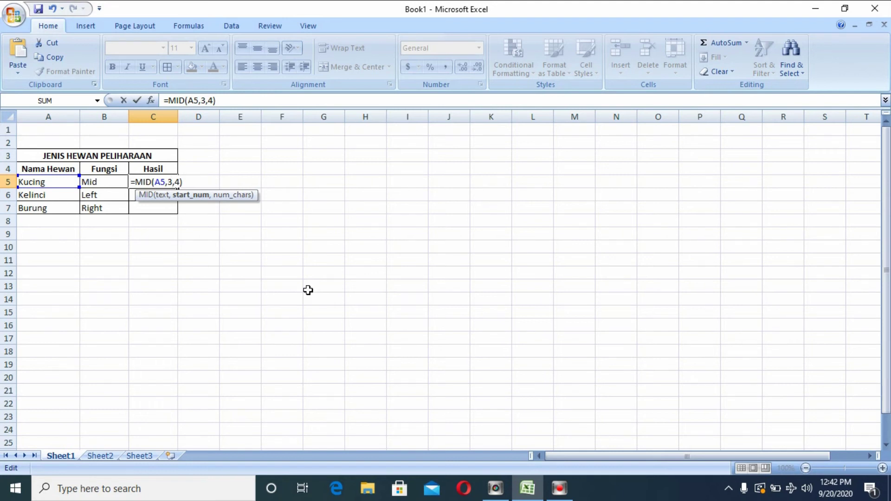
{"action": "key", "text": "Right"}
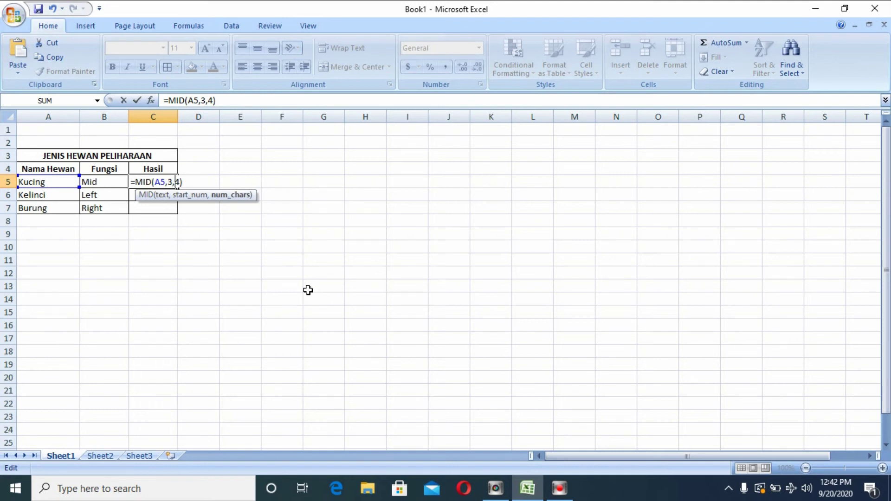
{"action": "key", "text": "BackSpace"}
{"action": "type", "text": "3"}
{"action": "key", "text": "Return"}
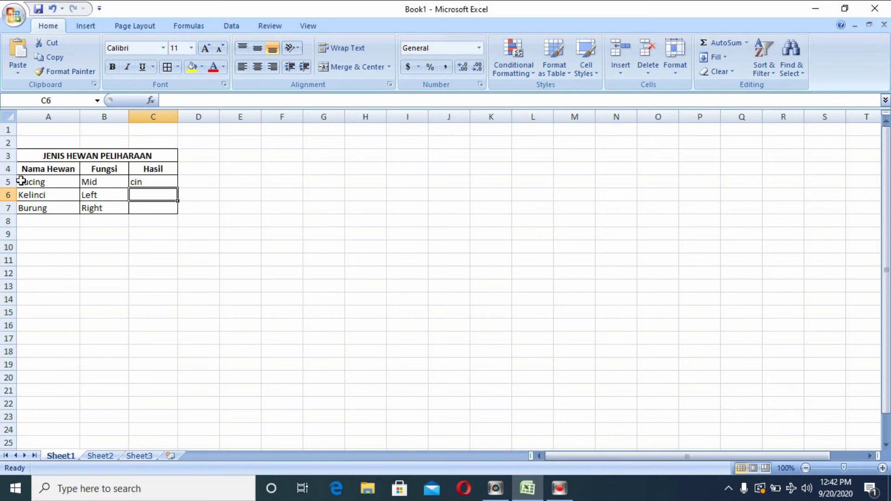
Enter the formula =LEFT(A6,2) in C6, the Hasil cell for Kelinci.
{"action": "double_click", "coordinate": [161, 193]}
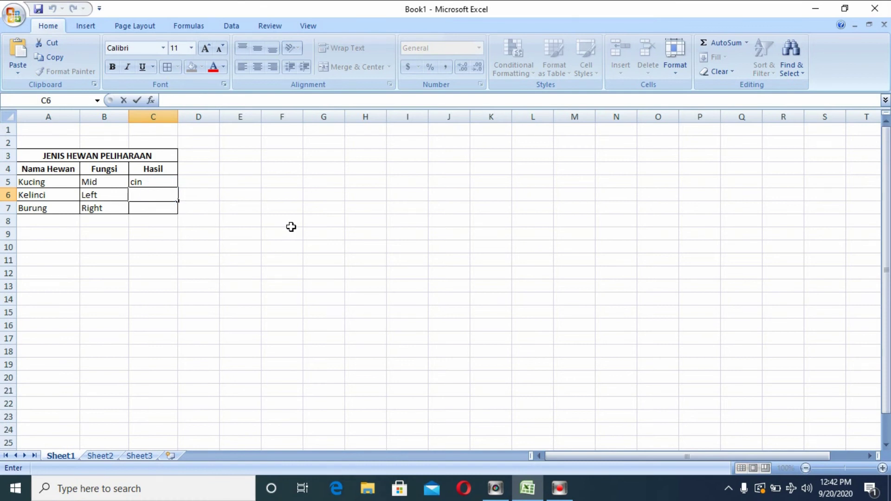
{"action": "type", "text": "="}
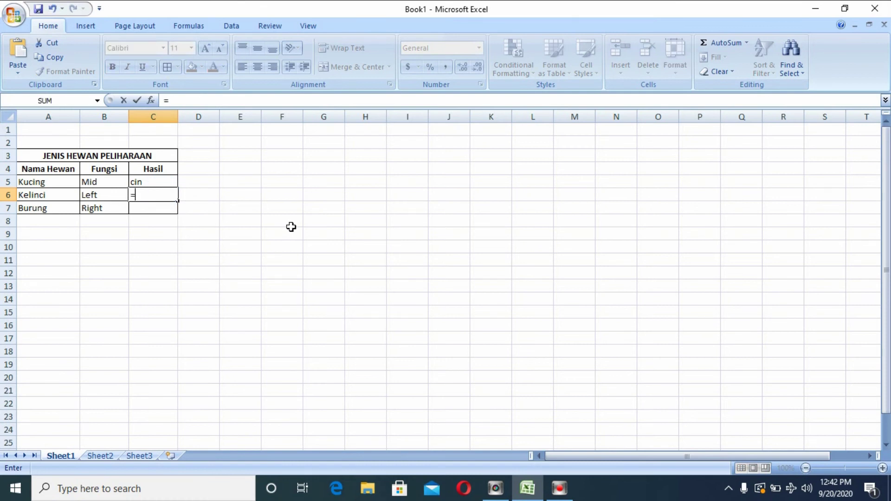
{"action": "type", "text": "LEFT("}
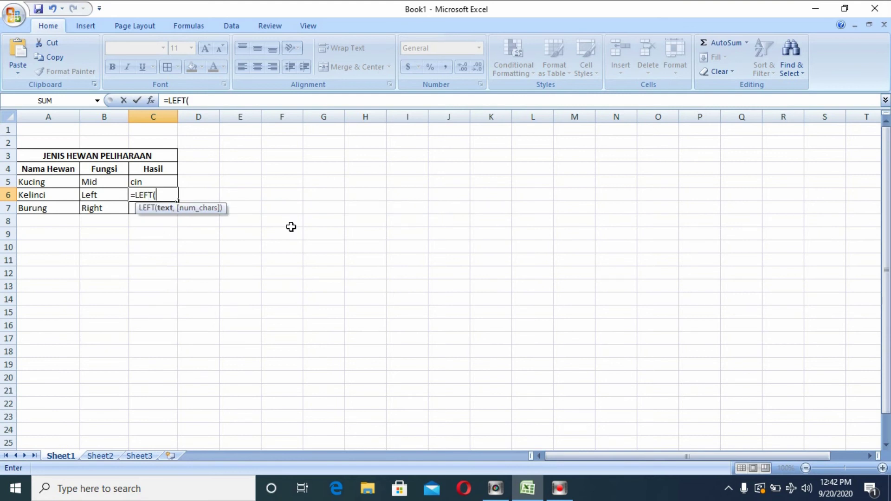
{"action": "left_click", "coordinate": [60, 195]}
{"action": "type", "text": ",2"}
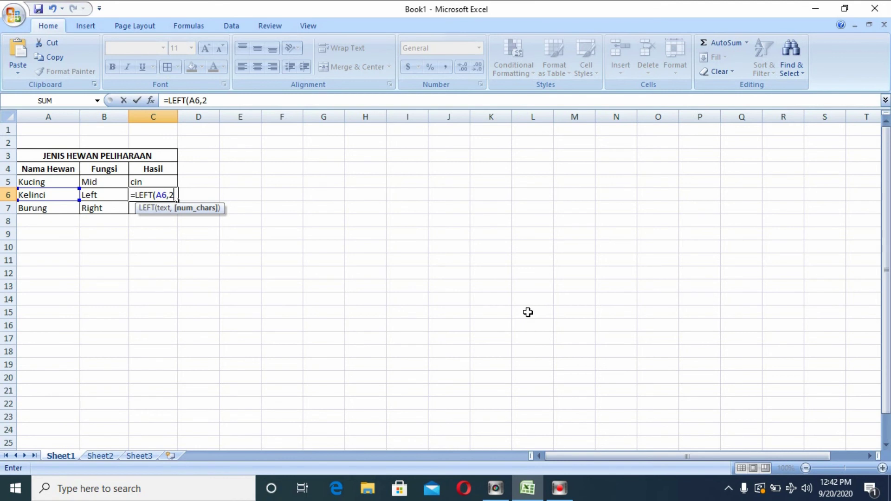
{"action": "key", "text": "Return"}
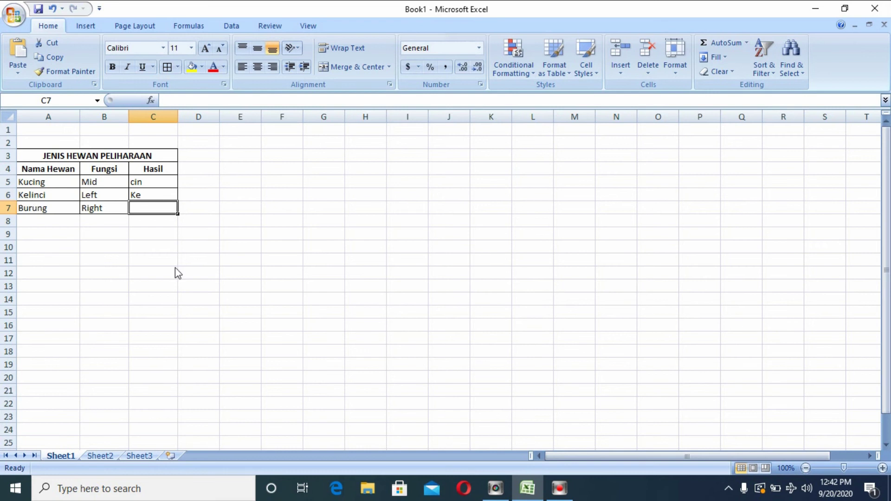
Set the number of characters in the C6 LEFT formula to 3, making it =LEFT(A6,3).
{"action": "double_click", "coordinate": [153, 195]}
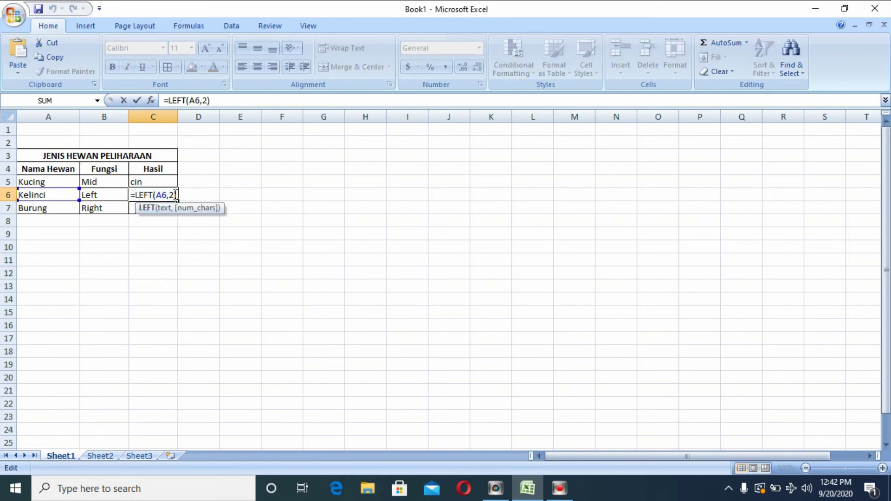
{"action": "left_click", "coordinate": [175, 195]}
{"action": "key", "text": "BackSpace"}
{"action": "type", "text": "3"}
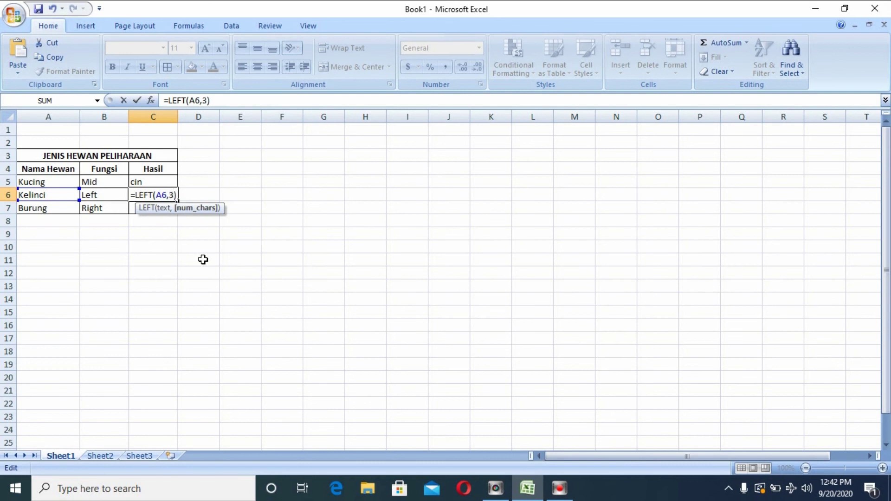
{"action": "key", "text": "Return"}
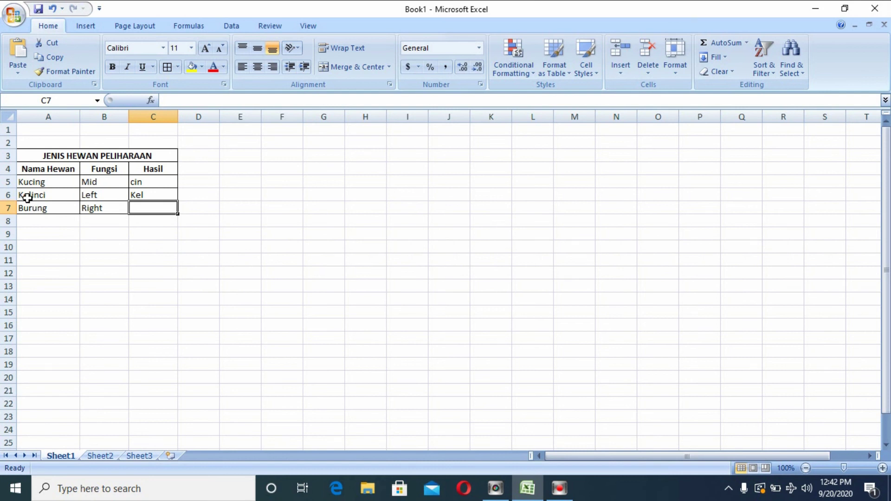
Set the number of characters in the C6 LEFT formula to 4, making it =LEFT(A6,4).
{"action": "left_click", "coordinate": [163, 195]}
{"action": "double_click", "coordinate": [163, 194]}
{"action": "left_click", "coordinate": [175, 194]}
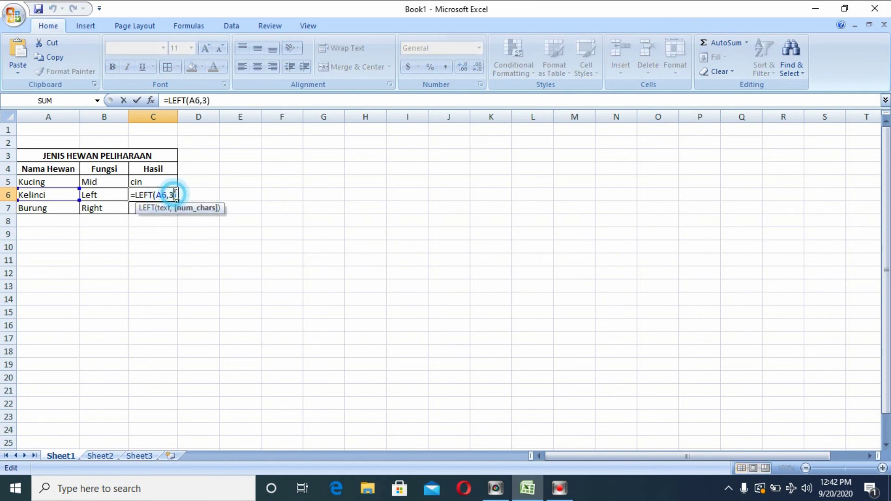
{"action": "key", "text": "BackSpace"}
{"action": "type", "text": "4"}
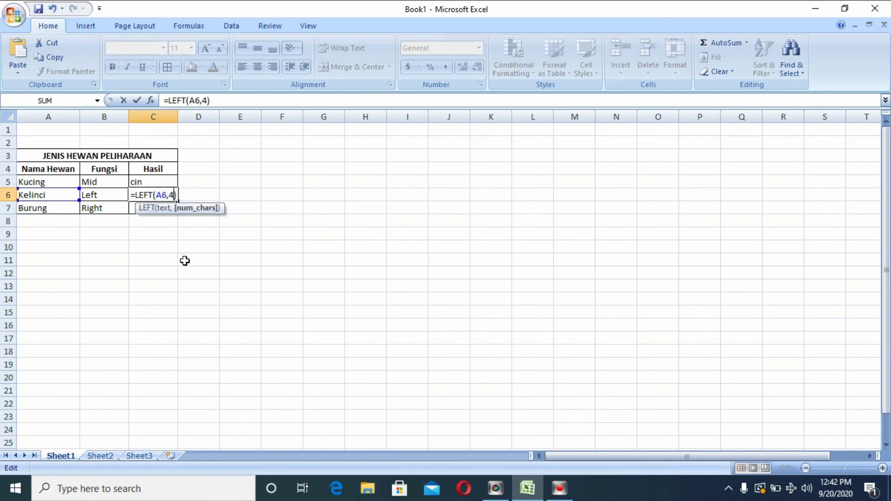
{"action": "key", "text": "Return"}
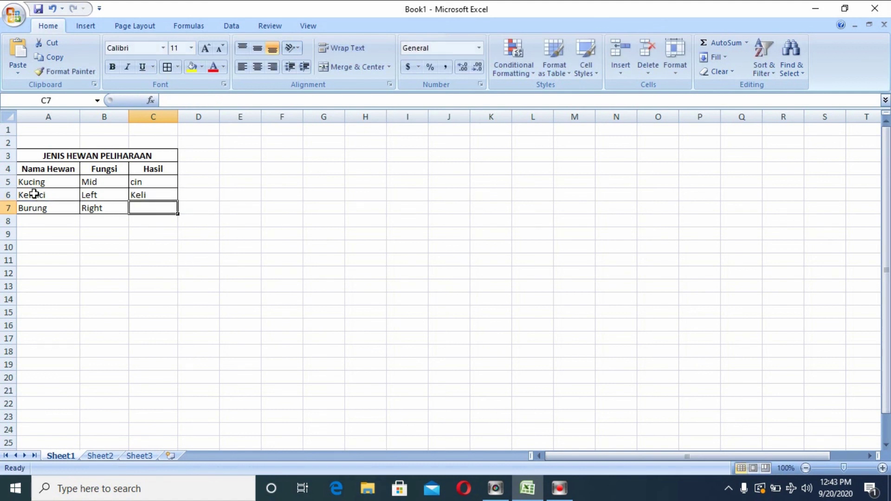
Enter the formula =RIGHT(A7,2) in C7, the Hasil cell for Burung.
{"action": "double_click", "coordinate": [155, 207]}
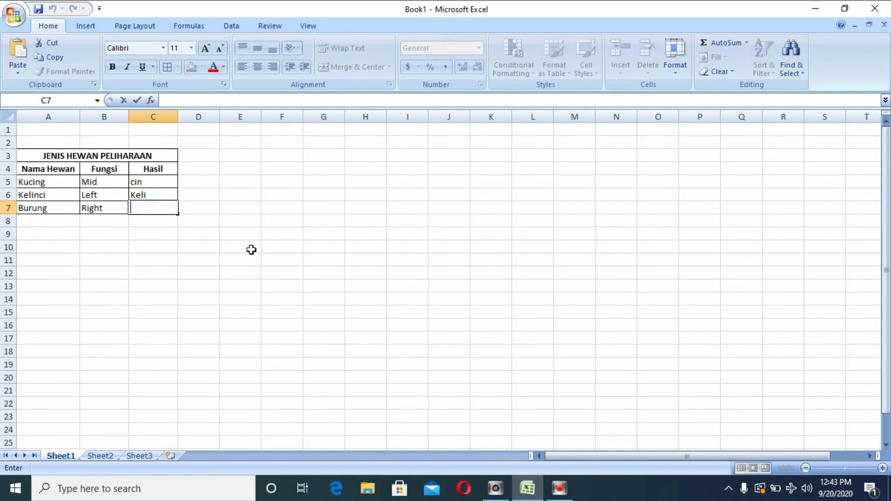
{"action": "type", "text": "=R"}
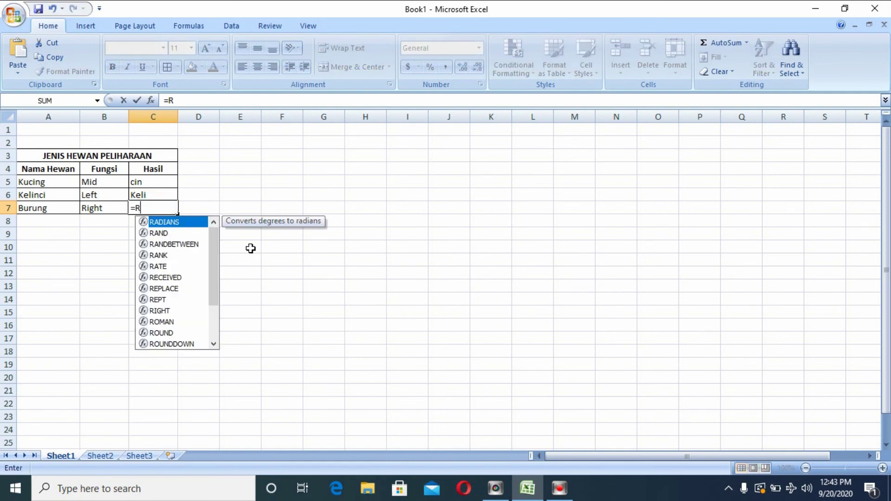
{"action": "type", "text": "IGHT"}
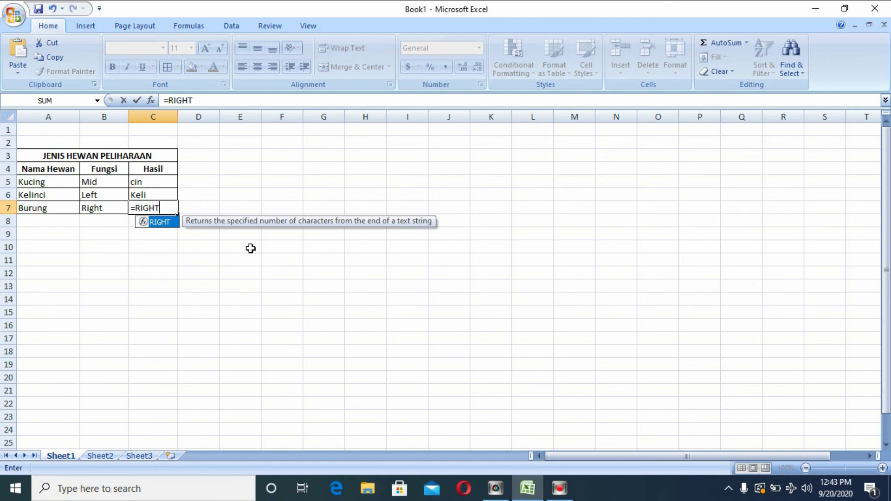
{"action": "type", "text": "("}
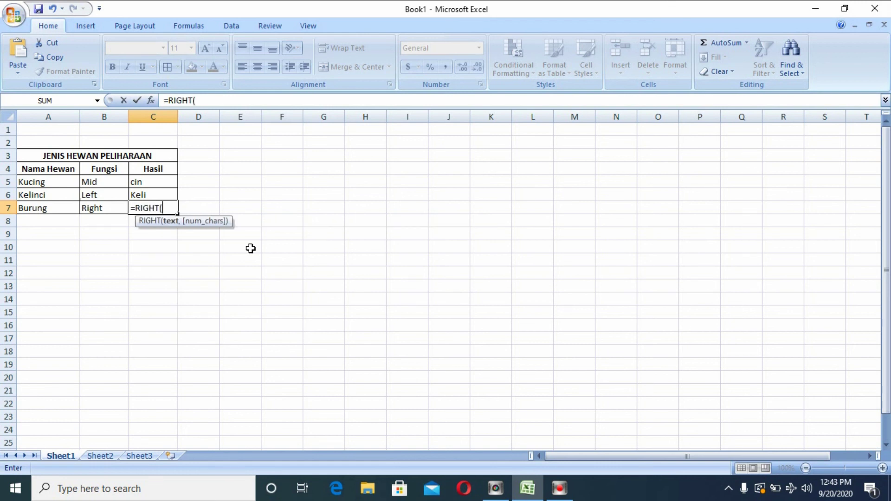
{"action": "left_click", "coordinate": [42, 209]}
{"action": "type", "text": ",2"}
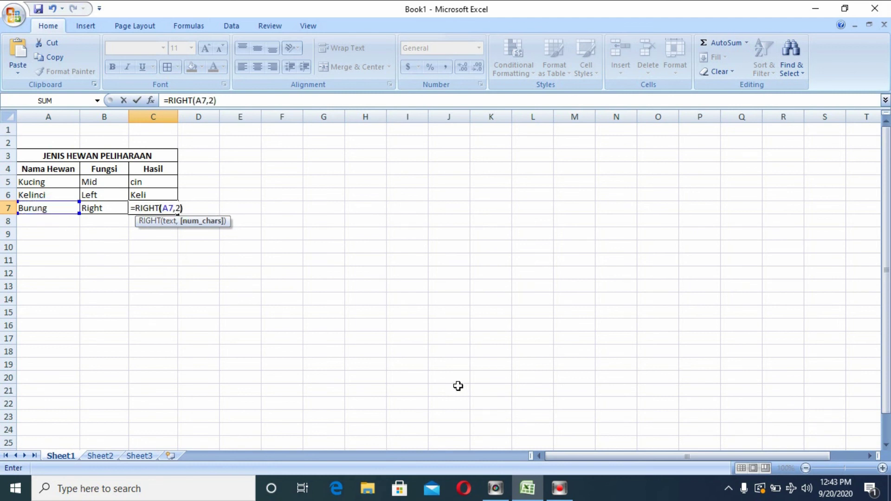
{"action": "key", "text": "Return"}
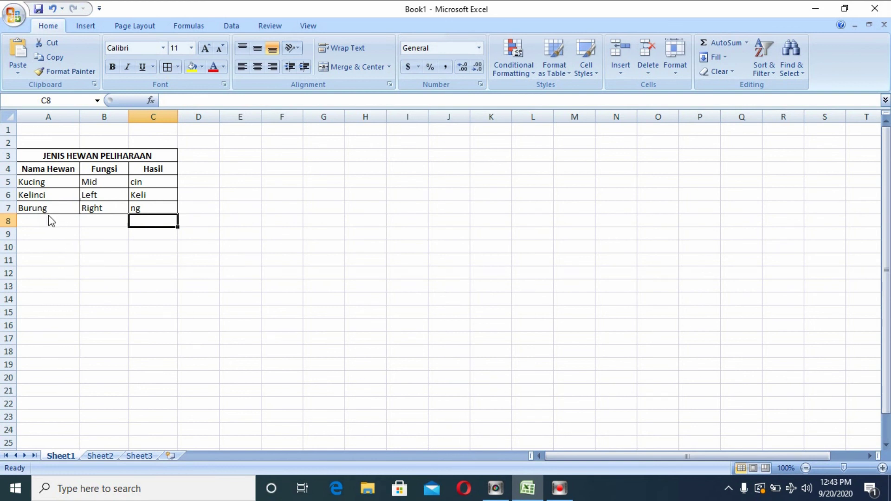
Set the number of characters in the C7 RIGHT formula to 3, making it =RIGHT(A7,3).
{"action": "double_click", "coordinate": [155, 208]}
{"action": "left_click", "coordinate": [178, 207]}
{"action": "key", "text": "BackSpace"}
{"action": "type", "text": "3"}
{"action": "key", "text": "Return"}
Set the number of characters in the C7 RIGHT formula to 4, making it =RIGHT(A7,4).
{"action": "left_click", "coordinate": [163, 209]}
{"action": "double_click", "coordinate": [177, 207]}
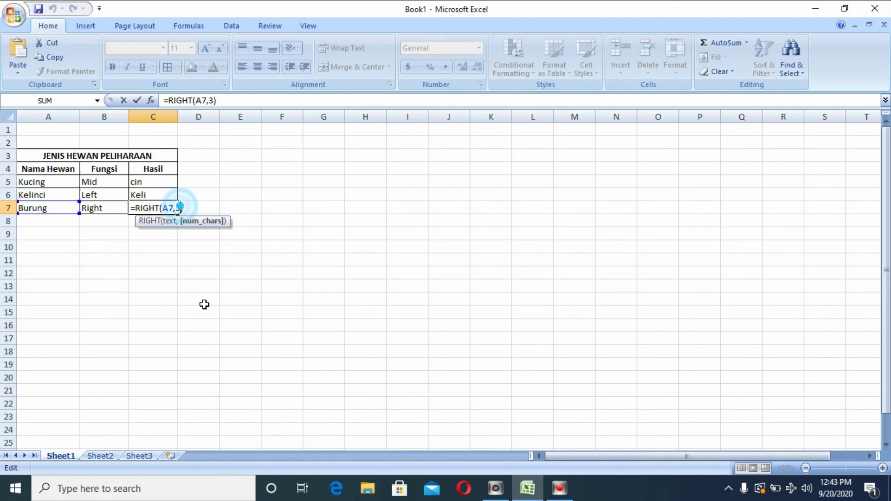
{"action": "key", "text": "BackSpace"}
{"action": "type", "text": "4"}
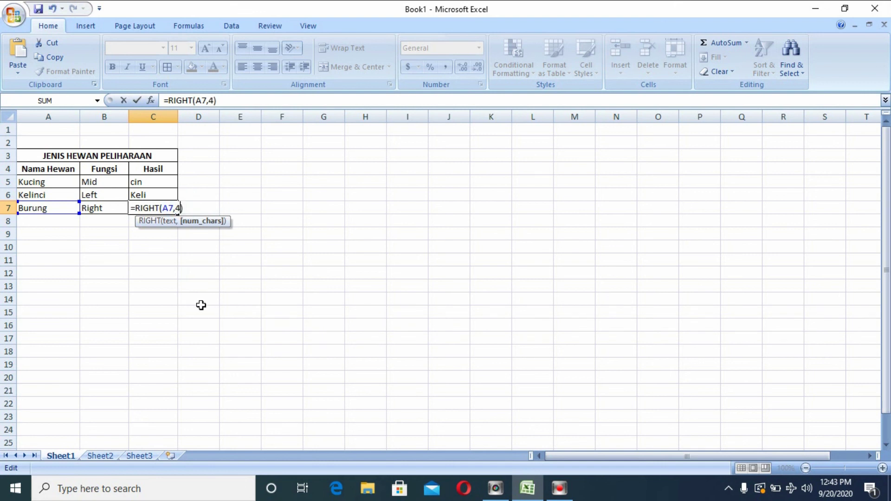
{"action": "key", "text": "Return"}
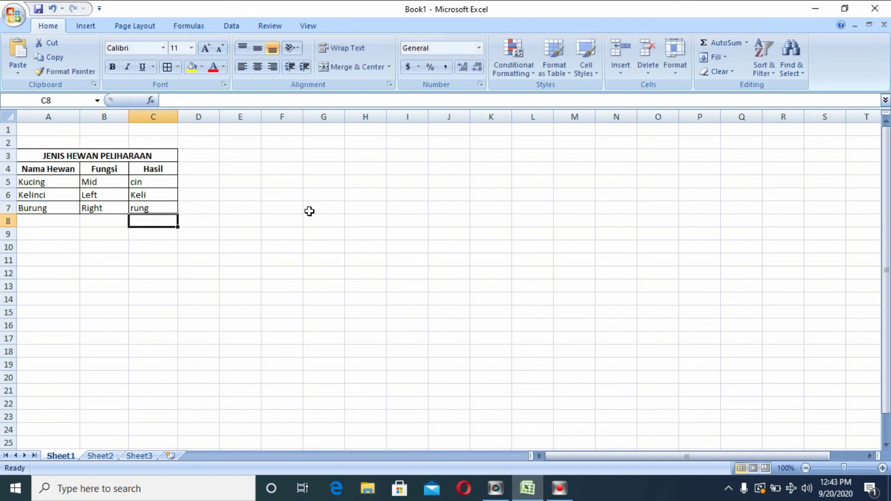